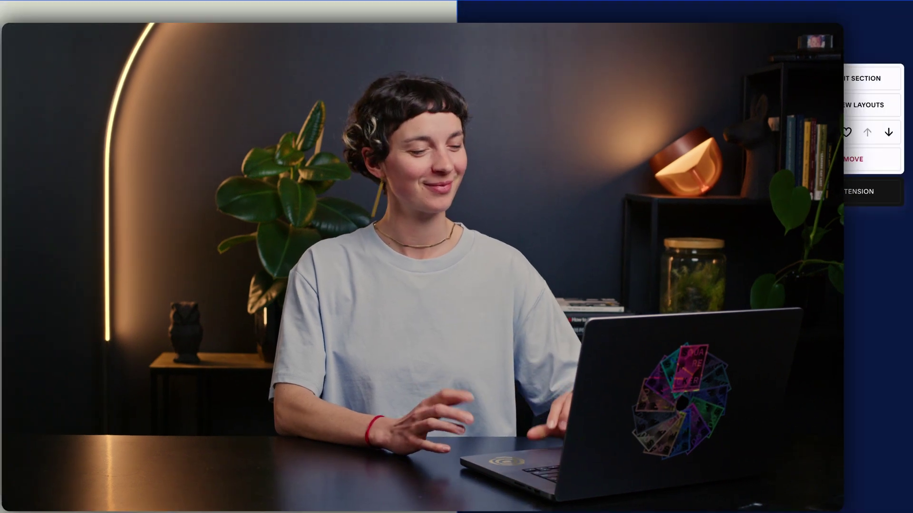
# Step: Scroll down to the Who We Are section showing Kai's and Maya's profiles
pyautogui.scroll(-10, 495, 408)
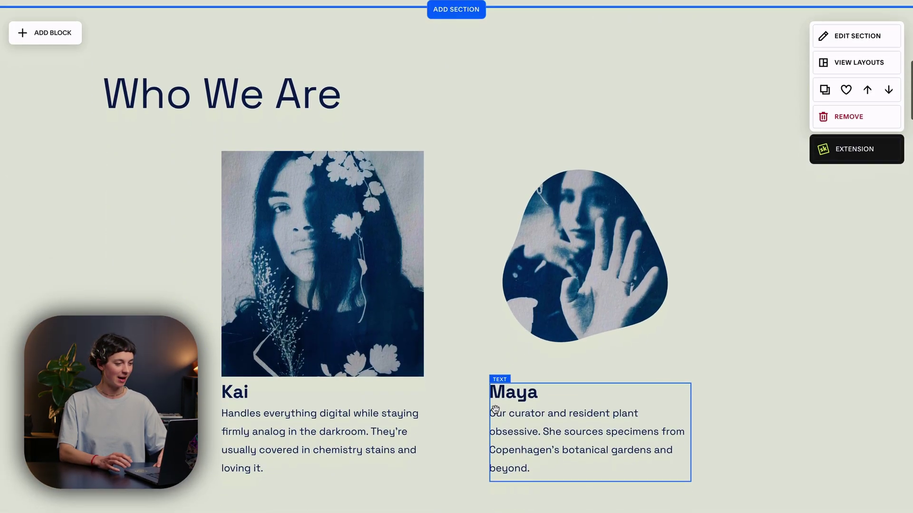
# Step: Open SquareKicker's Advanced Stencils for Kai's photo and start a custom SVG upload
pyautogui.click(350, 250)
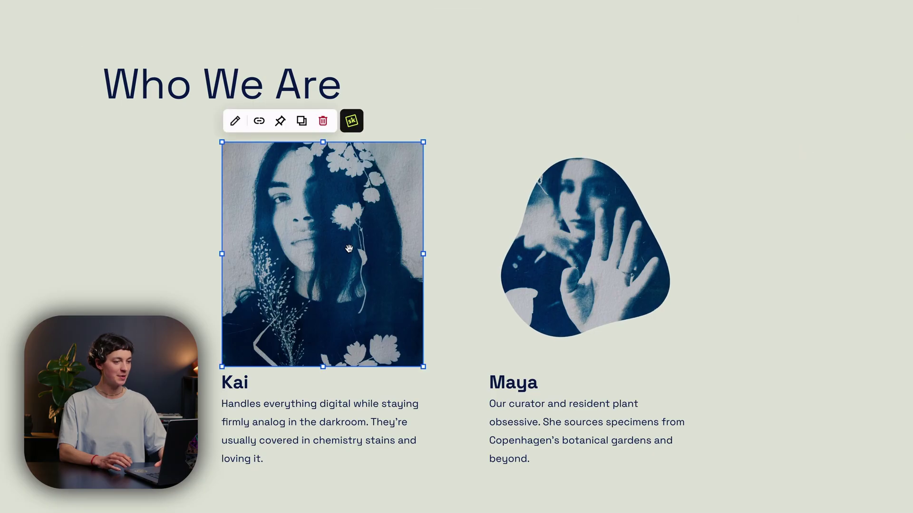
pyautogui.click(355, 125)
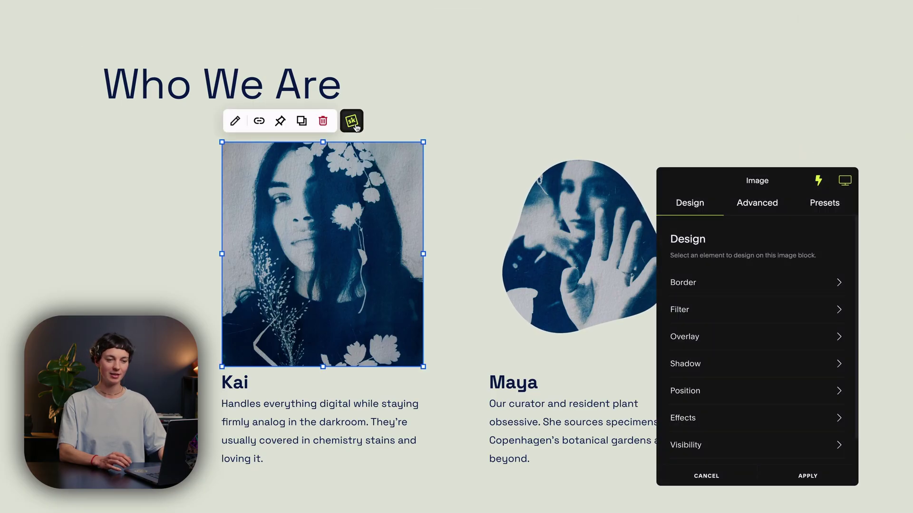
pyautogui.click(747, 207)
pyautogui.click(752, 338)
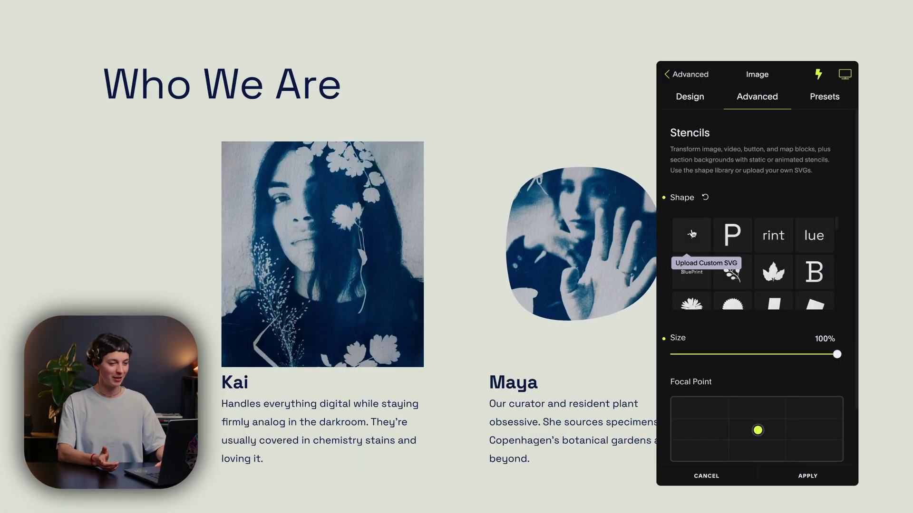
pyautogui.click(692, 233)
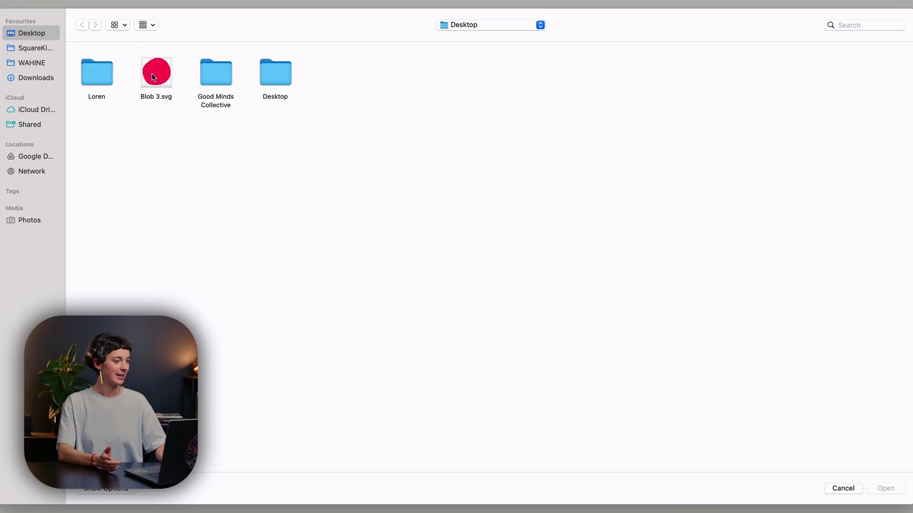
# Step: Upload Blob 3.svg as the stencil shape for Kai's photo
pyautogui.click(152, 74)
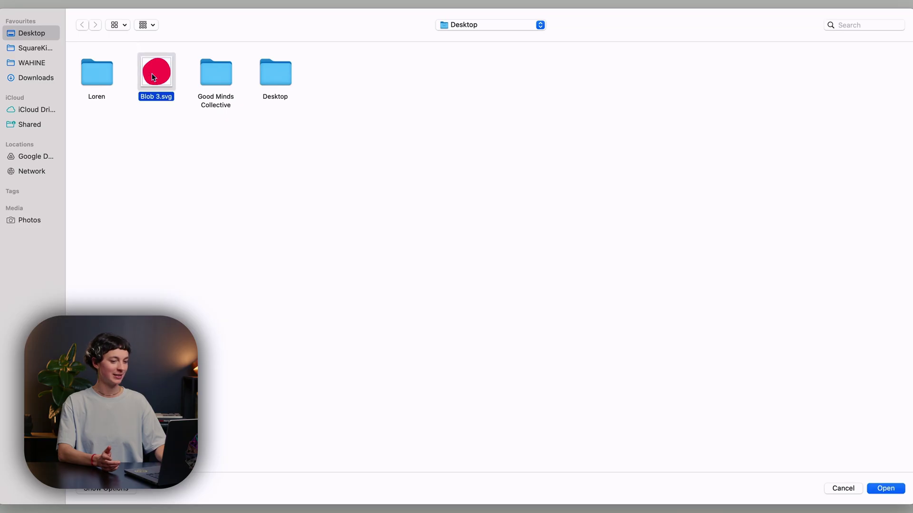
pyautogui.click(886, 489)
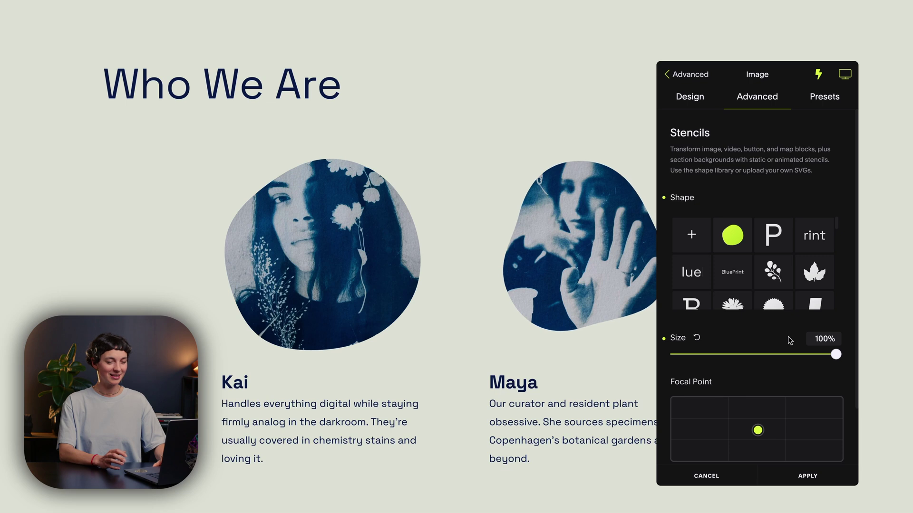
# Step: Try stencil sizes on Kai's photo, then set its vertical focal point to 93%
pyautogui.moveTo(838, 357)
pyautogui.mouseDown()
pyautogui.moveTo(708, 357)
pyautogui.moveTo(842, 359)
pyautogui.mouseUp()
pyautogui.scroll(-2, 780, 366)
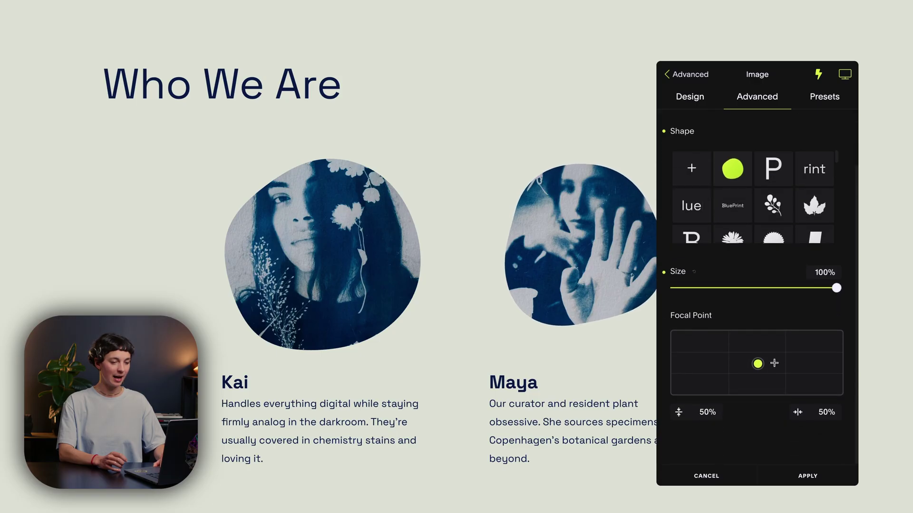
pyautogui.moveTo(758, 365); pyautogui.dragTo(746, 388)
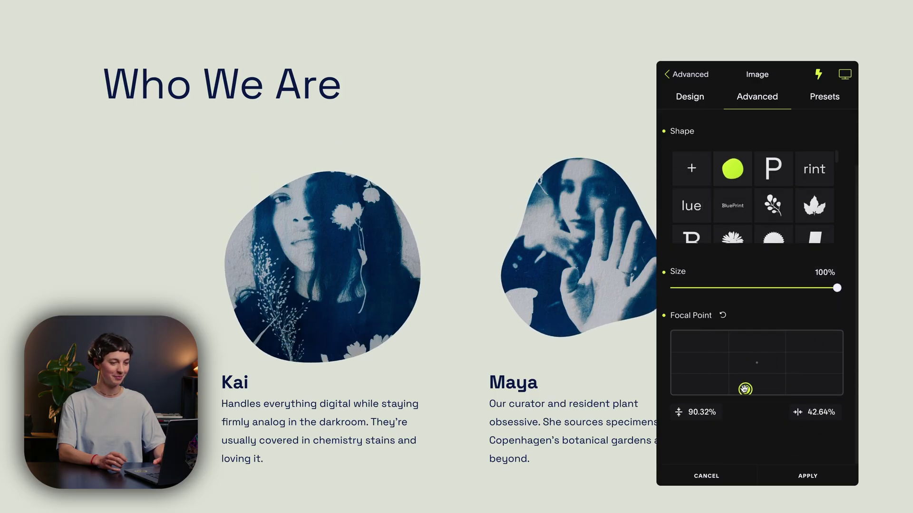
pyautogui.click(696, 413)
pyautogui.write('90')
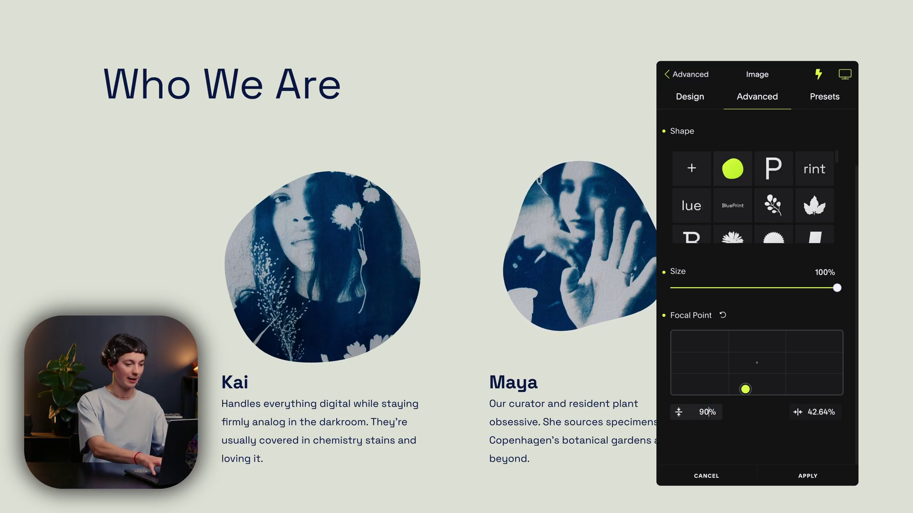
pyautogui.press('BackSpace')
pyautogui.write('3')
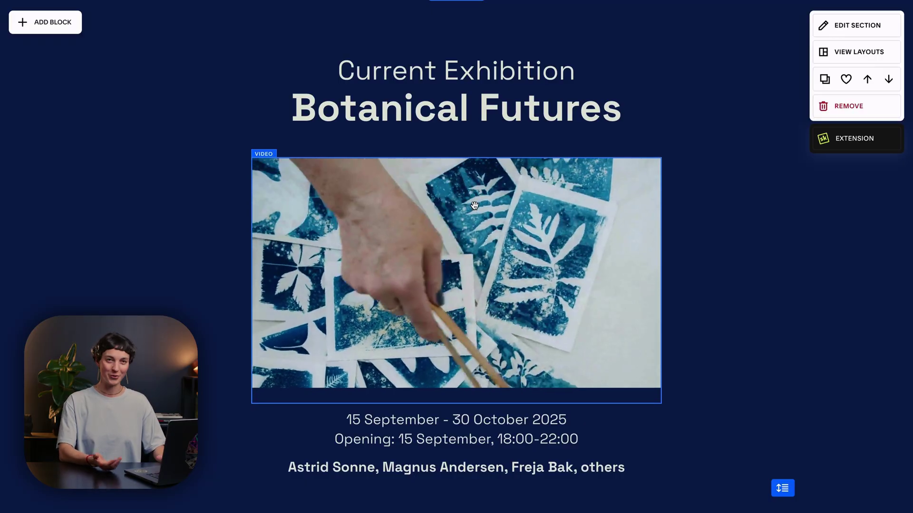
# Step: Give the Botanical Futures video a Rectangle Blob Animated stencil at 95% size
pyautogui.click(474, 205)
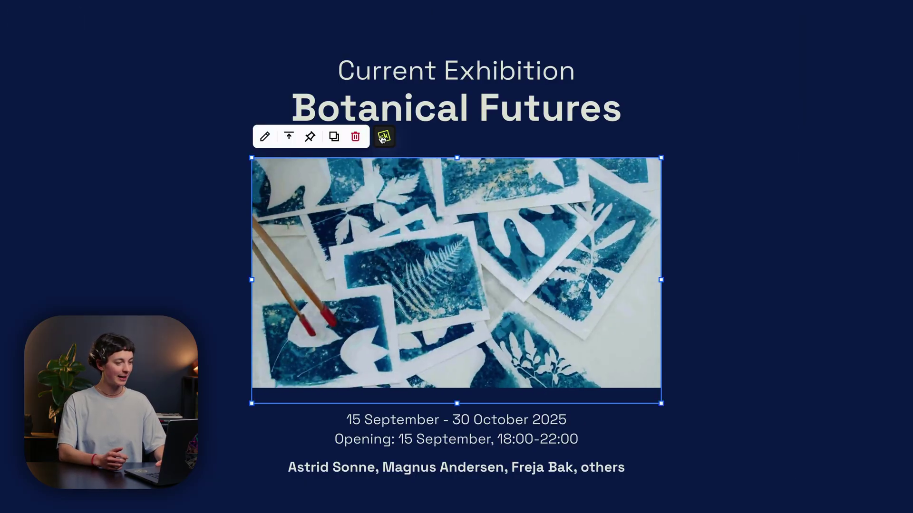
pyautogui.click(384, 136)
pyautogui.moveTo(729, 182); pyautogui.dragTo(752, 133)
pyautogui.click(785, 147)
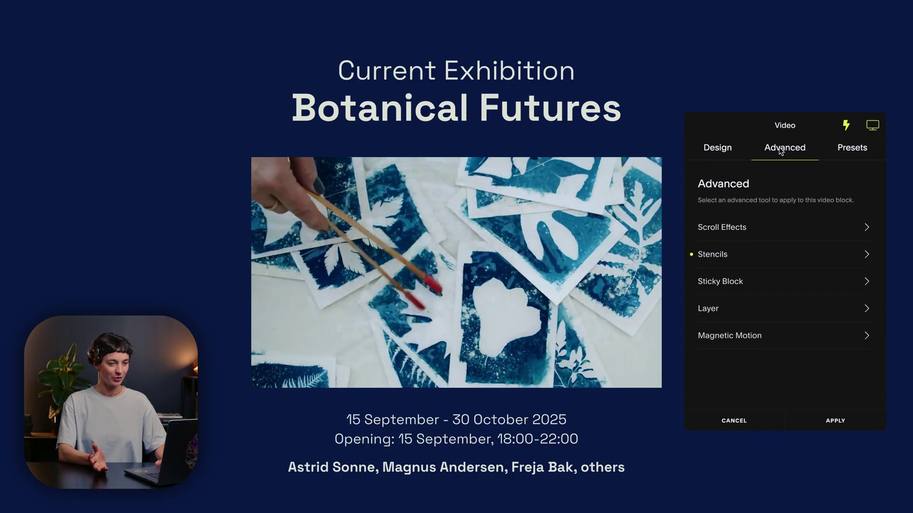
pyautogui.click(790, 255)
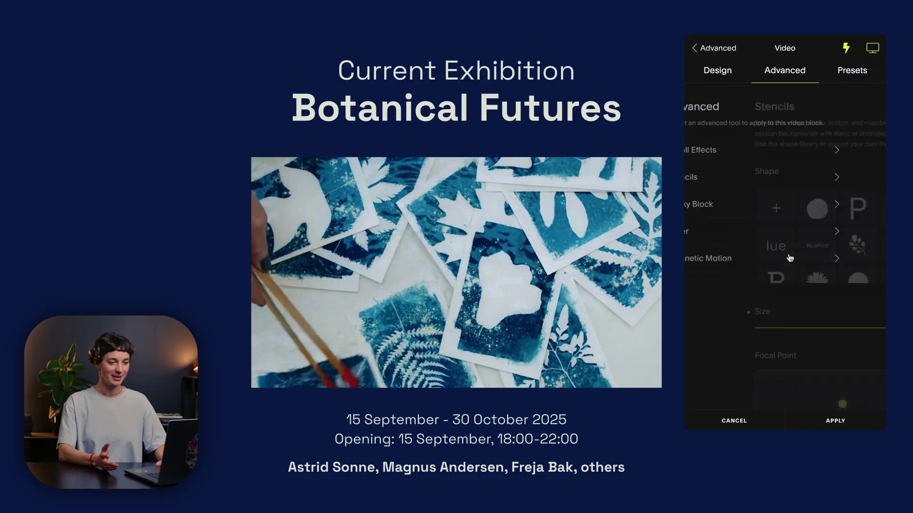
pyautogui.scroll(-5, 784, 206)
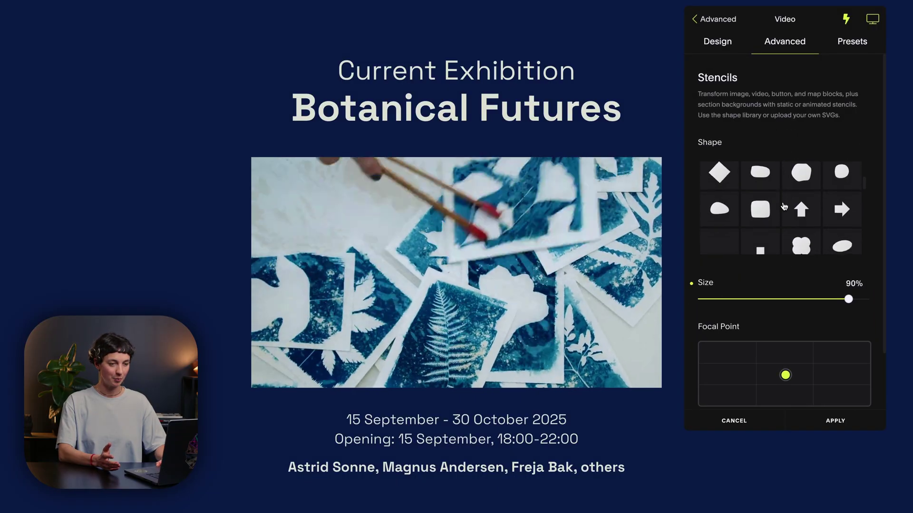
pyautogui.scroll(1, 775, 202)
pyautogui.click(761, 194)
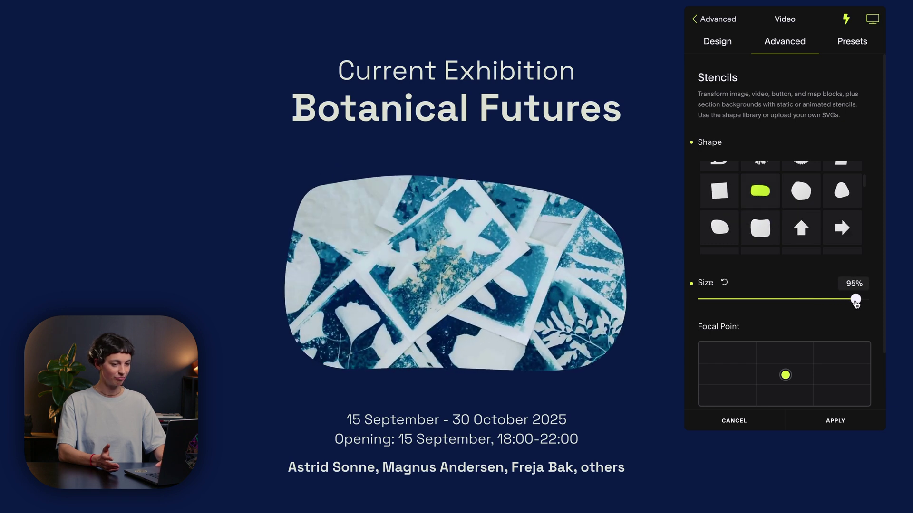
pyautogui.scroll(-1, 800, 326)
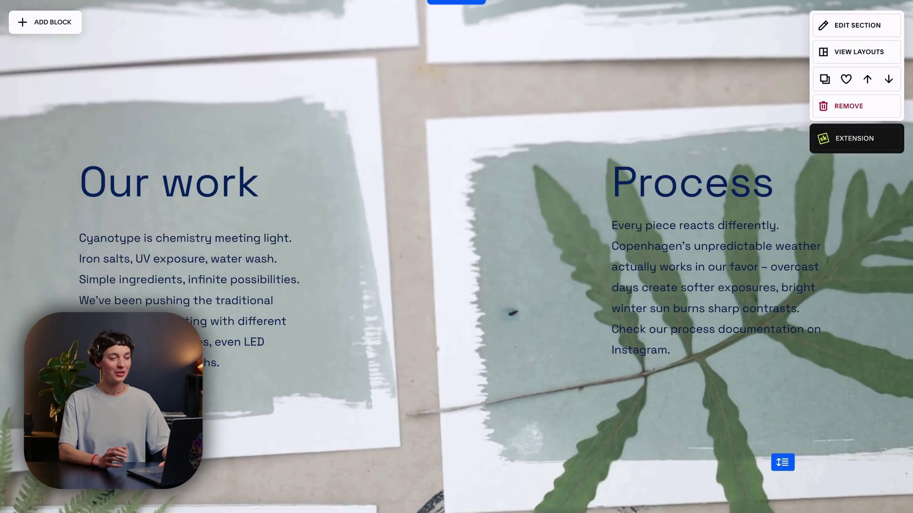
# Step: Apply the Diamond Animated stencil to the Our work section background
pyautogui.click(855, 136)
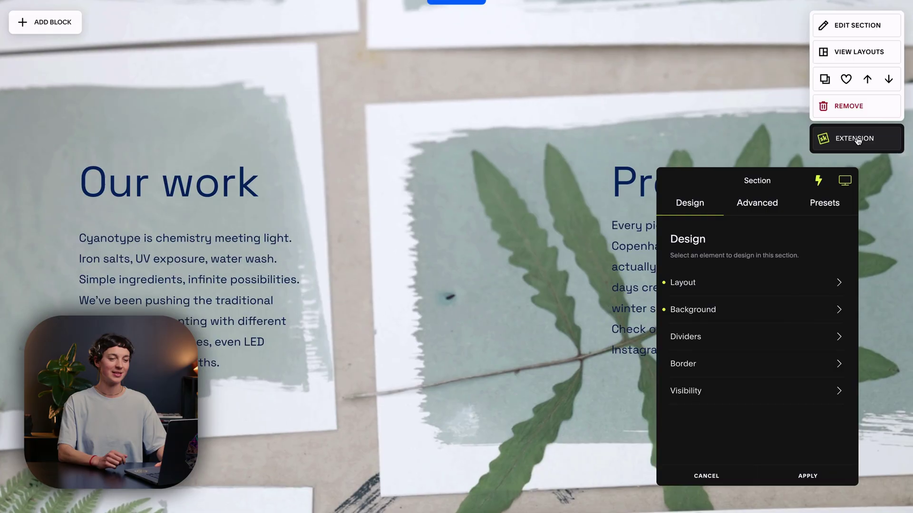
pyautogui.click(761, 205)
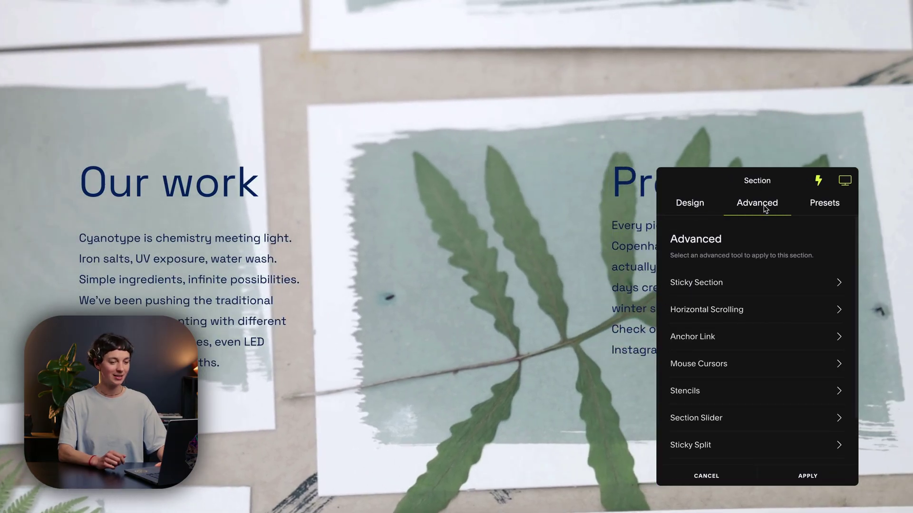
pyautogui.click(769, 392)
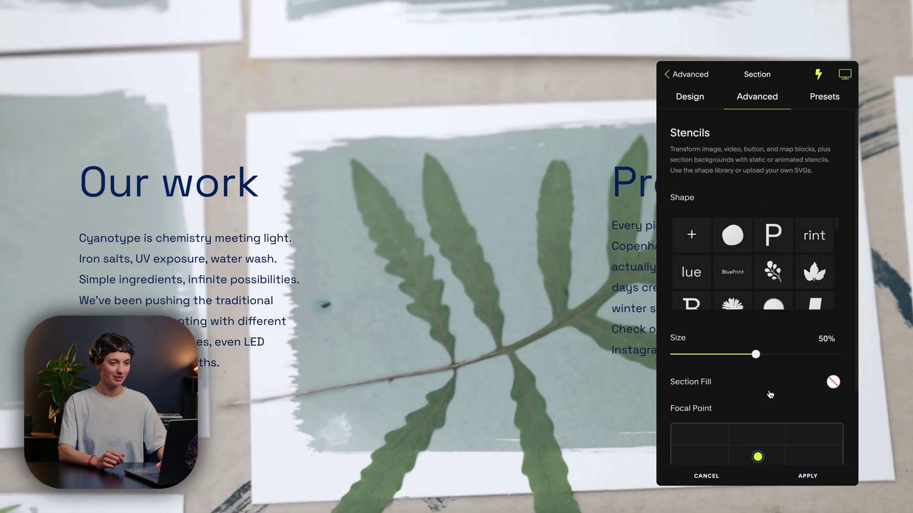
pyautogui.scroll(-3, 770, 294)
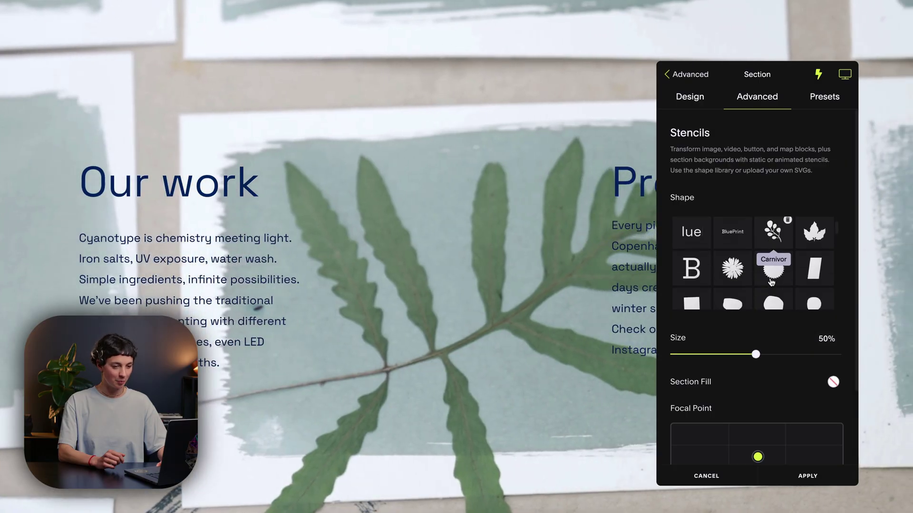
pyautogui.scroll(3, 771, 282)
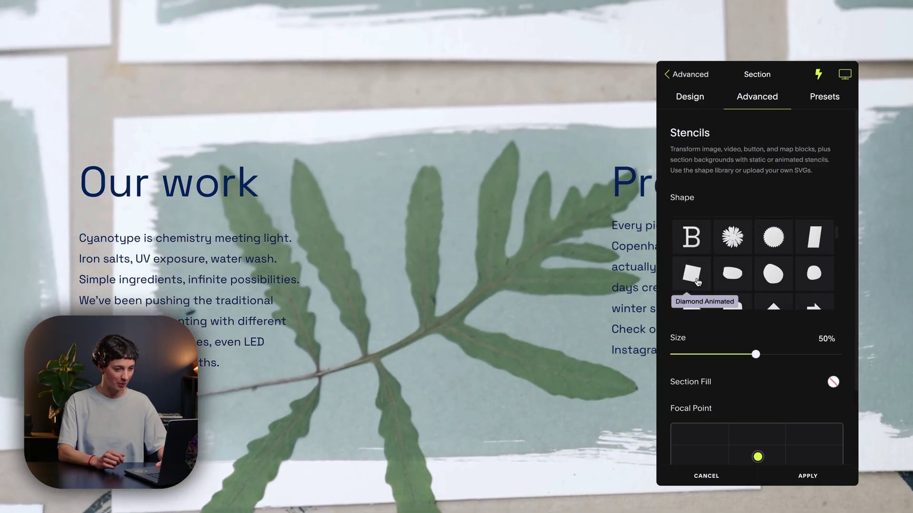
pyautogui.click(698, 282)
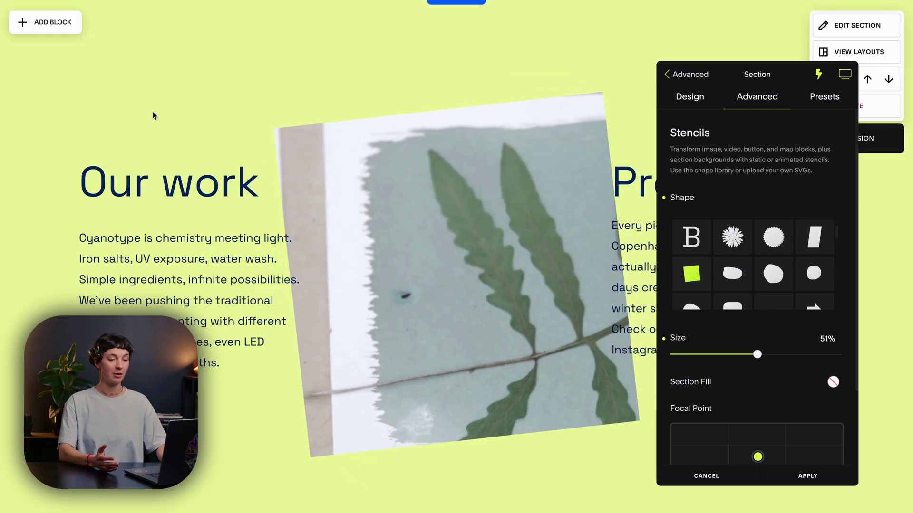
# Step: Set the section fill around the stencil to light grey and apply the changes
pyautogui.click(833, 382)
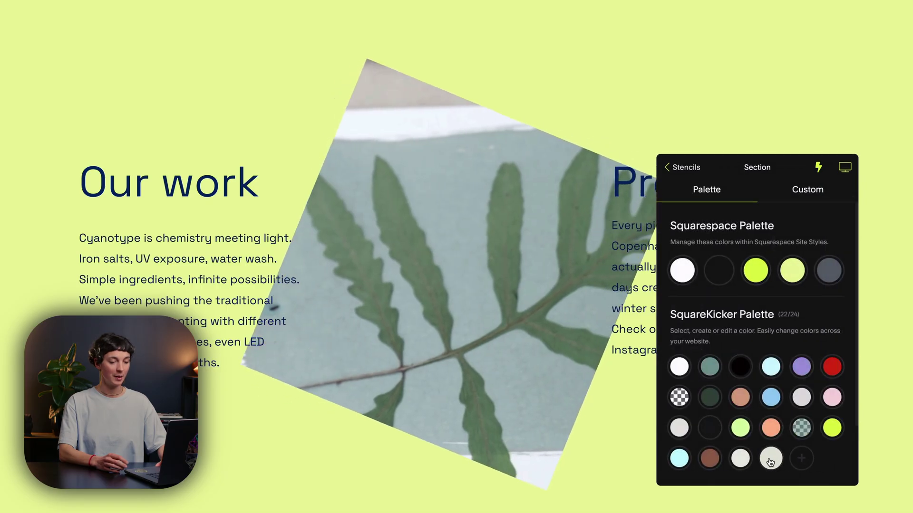
pyautogui.click(770, 459)
pyautogui.scroll(-1, 779, 439)
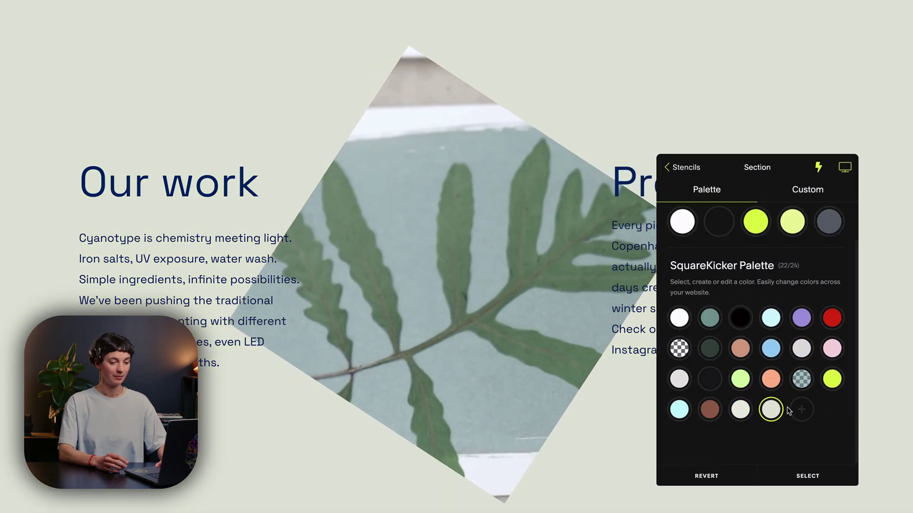
pyautogui.click(807, 476)
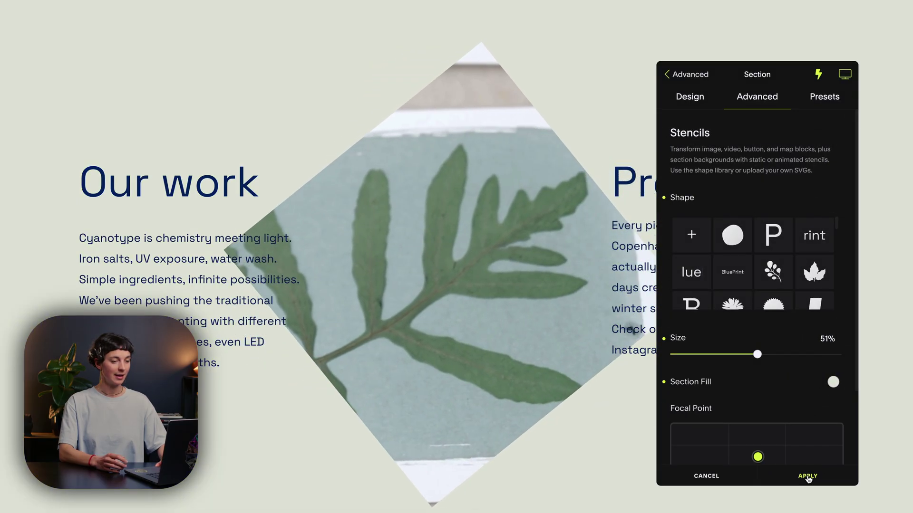
pyautogui.click(807, 475)
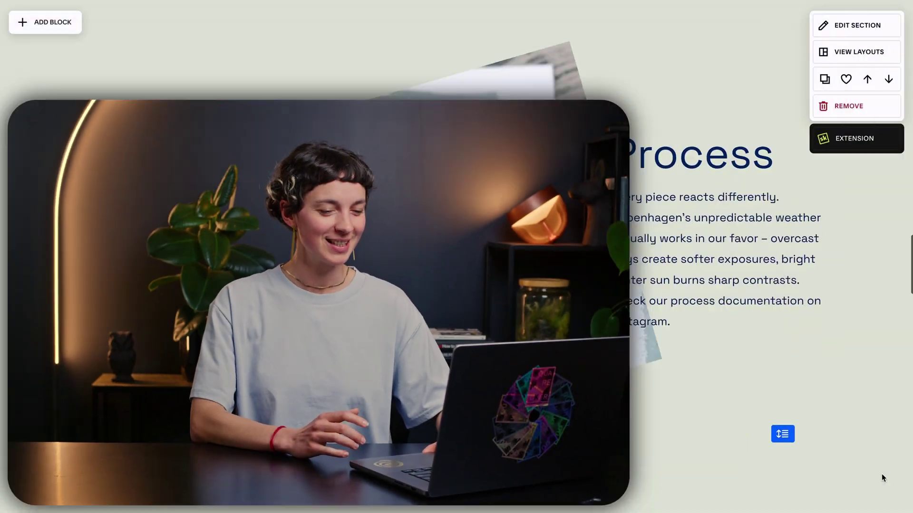
pyautogui.scroll(-10, 881, 477)
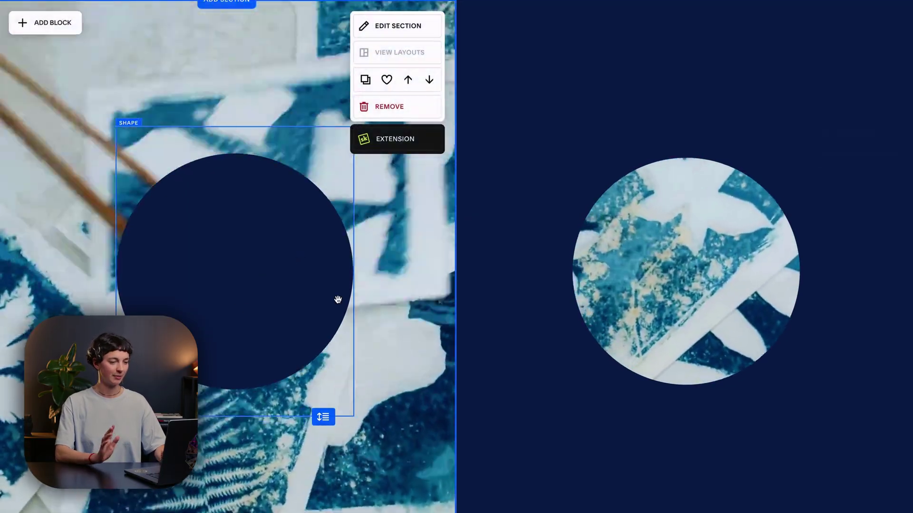
# Step: Give the dark-blue split section a fixed-scrolling background
pyautogui.scroll(-2, 339, 300)
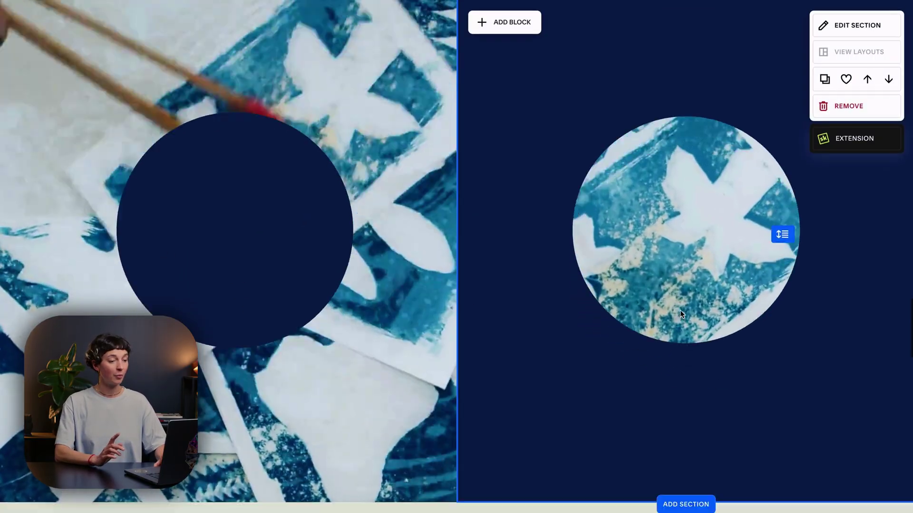
pyautogui.scroll(2, 680, 311)
pyautogui.scroll(-1, 679, 311)
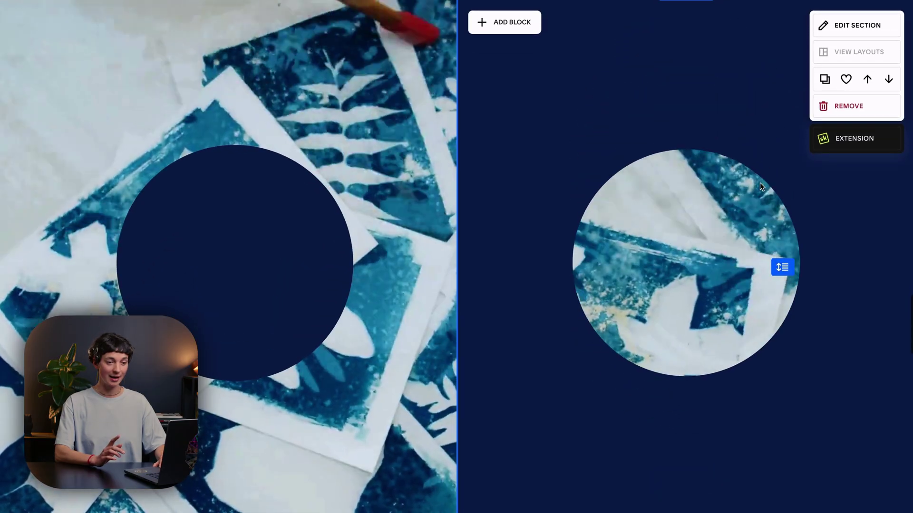
pyautogui.click(849, 139)
pyautogui.click(762, 205)
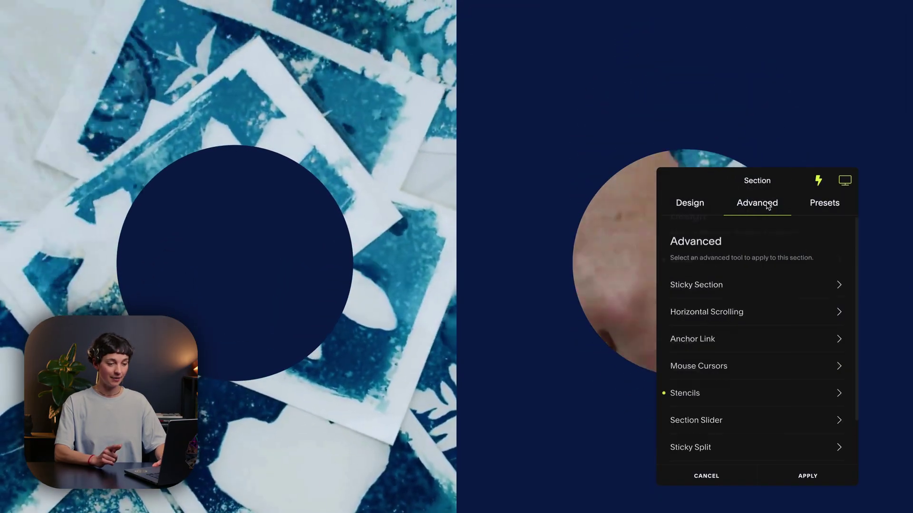
pyautogui.scroll(-2, 785, 372)
pyautogui.click(772, 418)
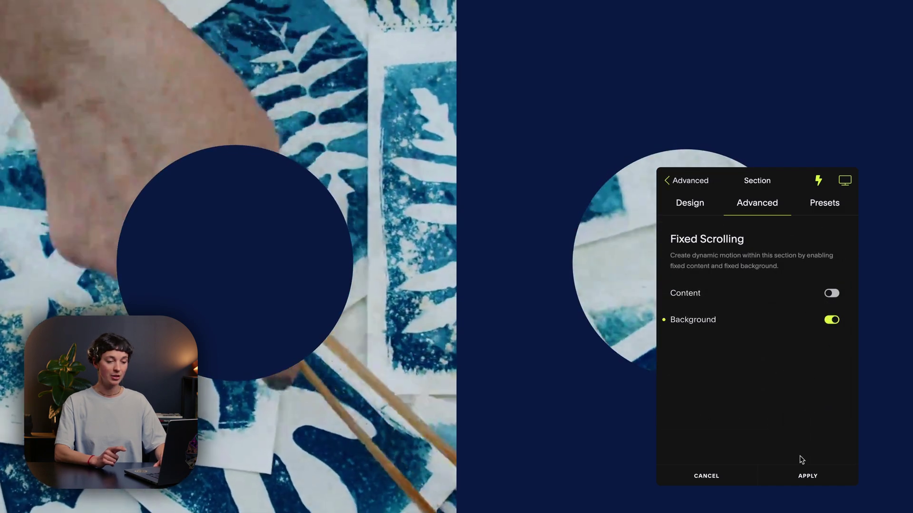
pyautogui.click(801, 476)
# Step: Scroll up and down past the split section to review the fixed background
pyautogui.scroll(-5, 756, 486)
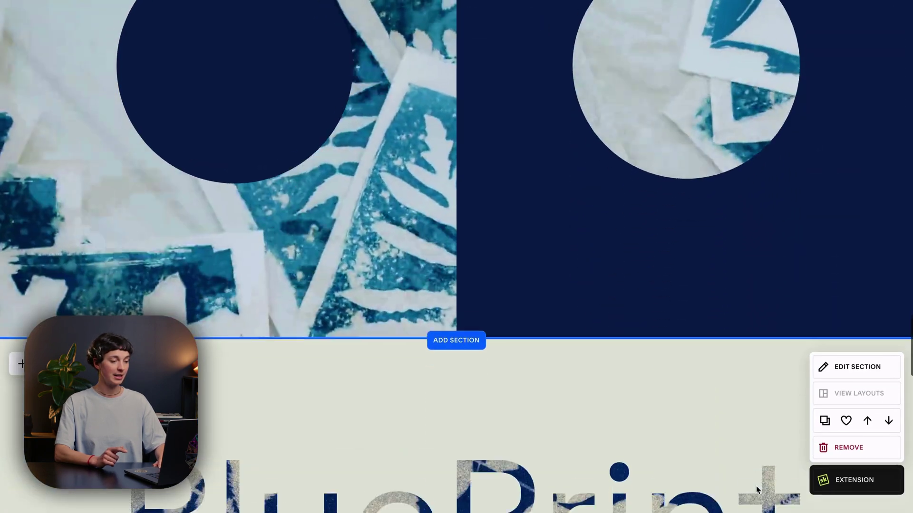
pyautogui.scroll(2, 756, 486)
pyautogui.scroll(8, 755, 486)
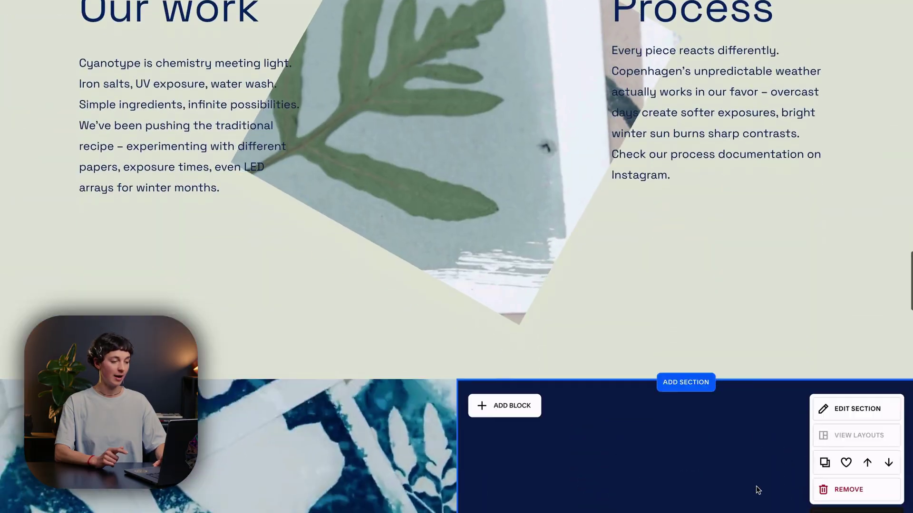
pyautogui.scroll(-4, 755, 486)
pyautogui.scroll(-4, 756, 486)
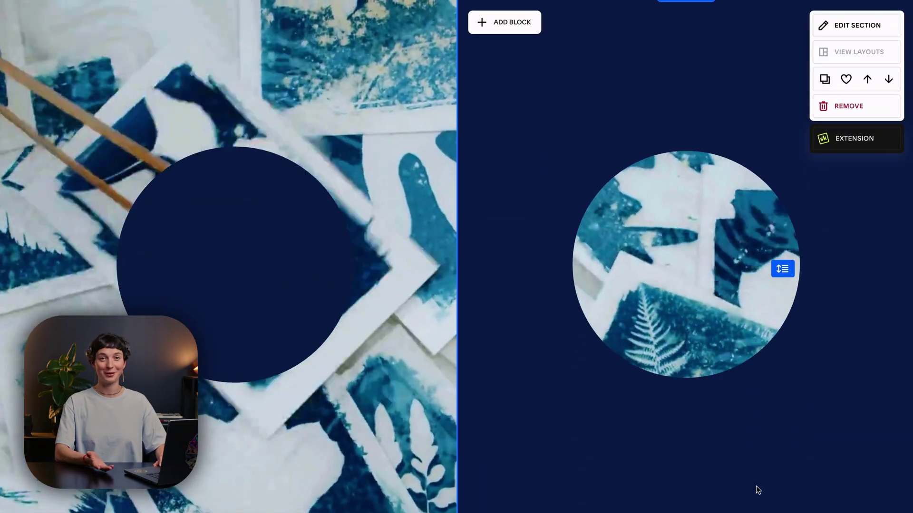
pyautogui.scroll(-8, 756, 486)
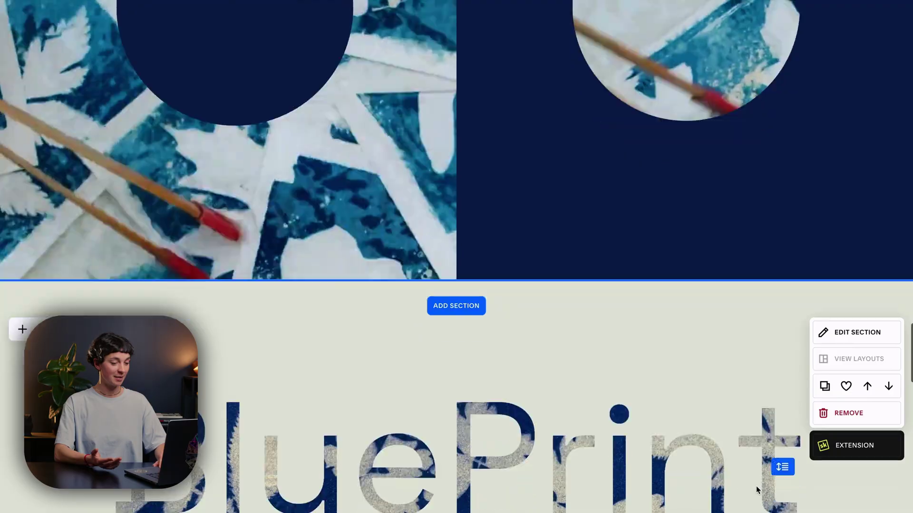
pyautogui.scroll(-2, 756, 485)
pyautogui.scroll(2, 756, 486)
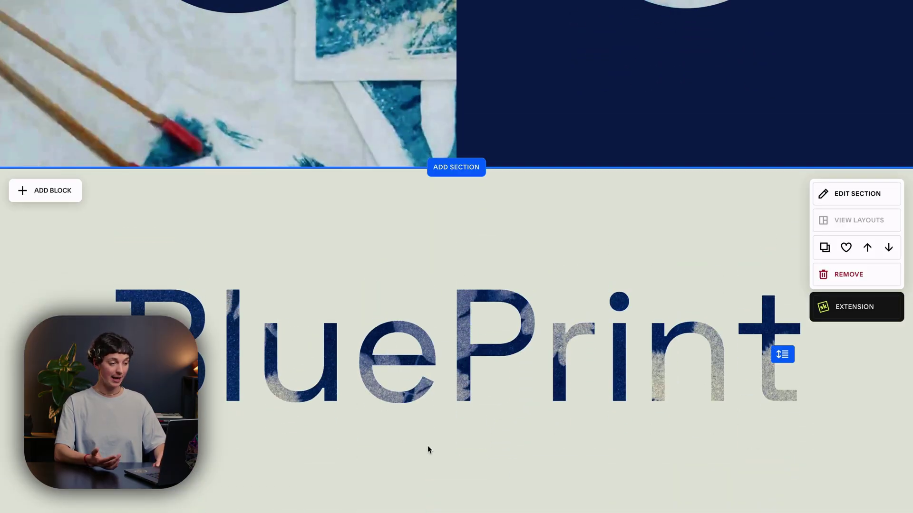
pyautogui.scroll(3, 456, 304)
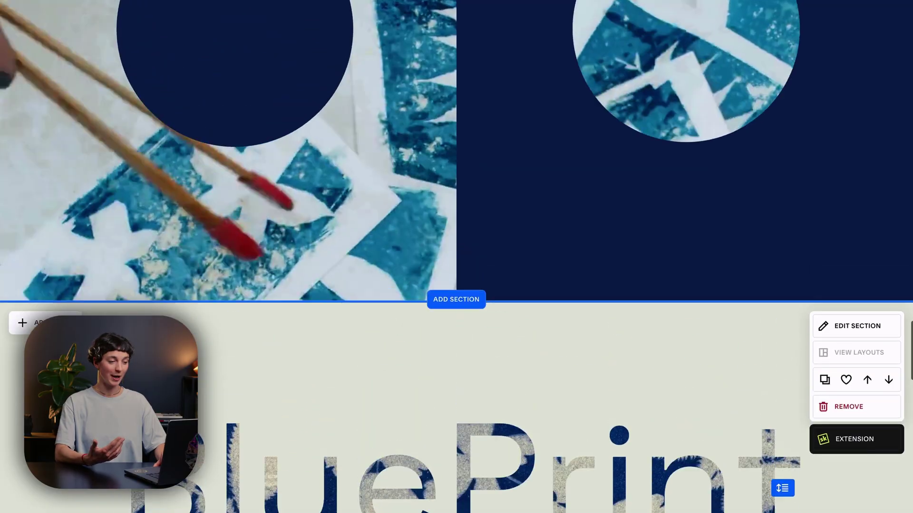
pyautogui.scroll(-4, 456, 304)
pyautogui.scroll(1, 457, 304)
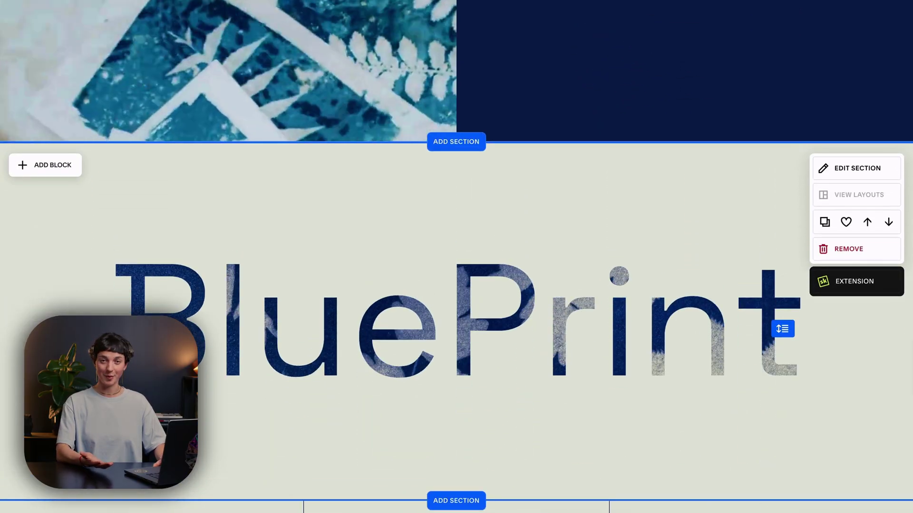
pyautogui.scroll(-1, 456, 298)
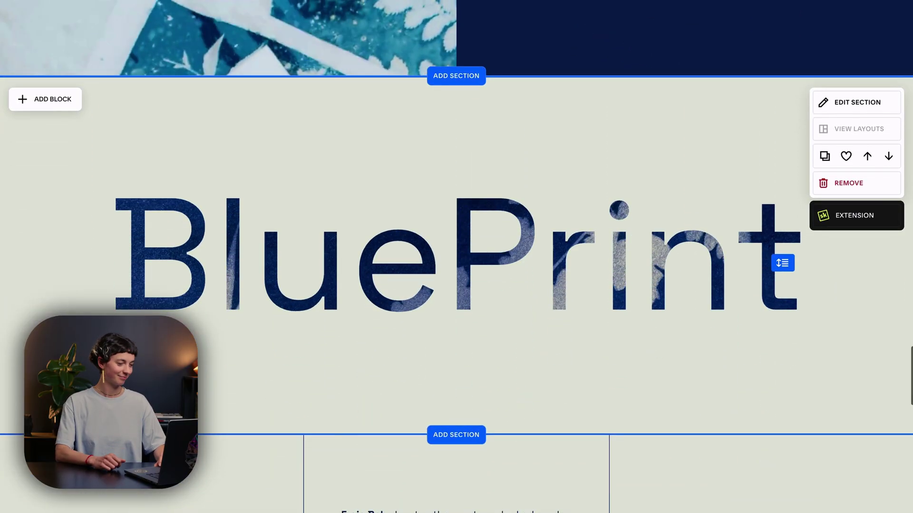
pyautogui.scroll(-8, 457, 257)
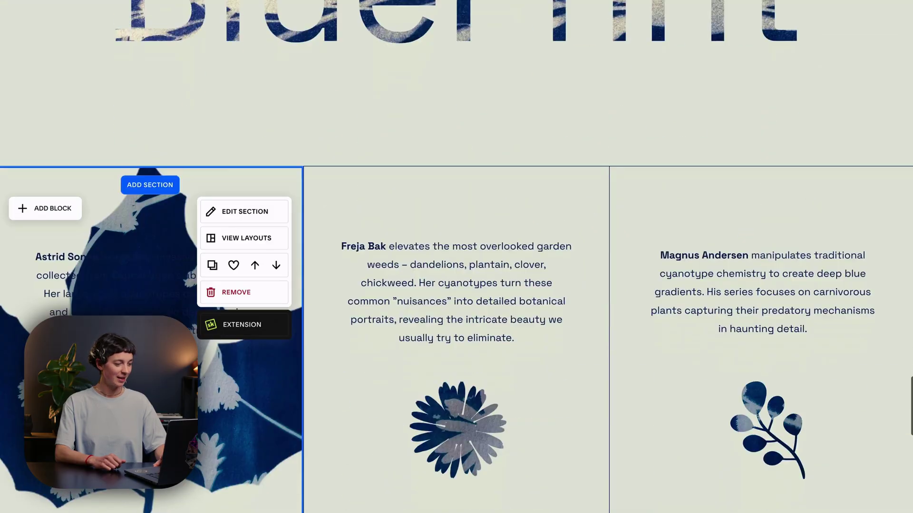
# Step: Open the Advanced Stencils settings for the first artist column
pyautogui.scroll(2, 456, 257)
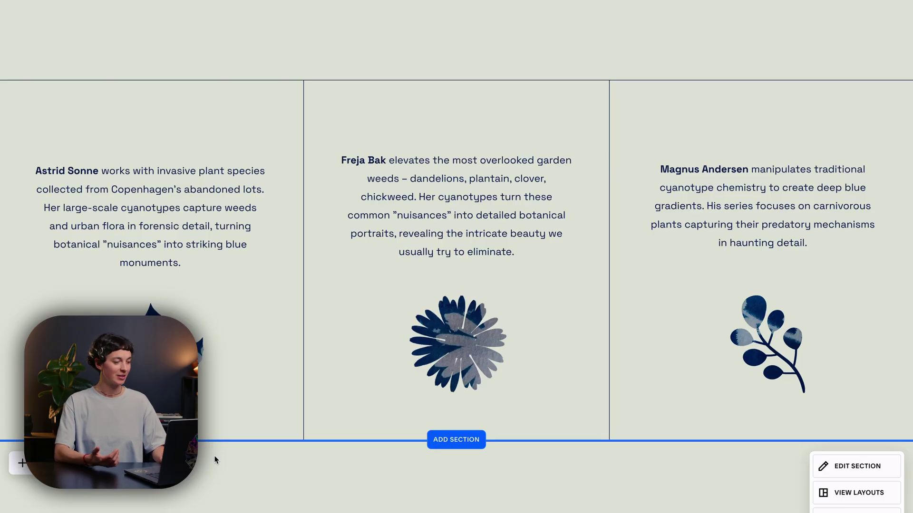
pyautogui.click(240, 219)
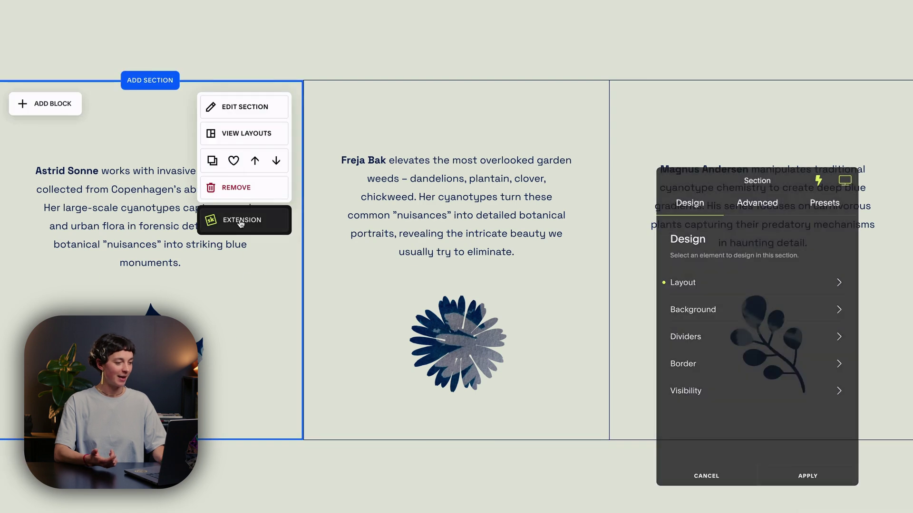
pyautogui.click(775, 204)
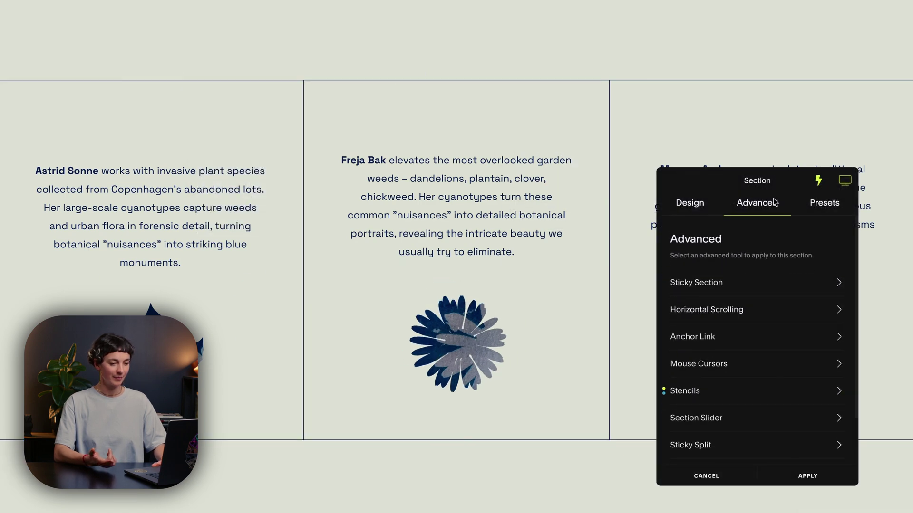
pyautogui.click(766, 387)
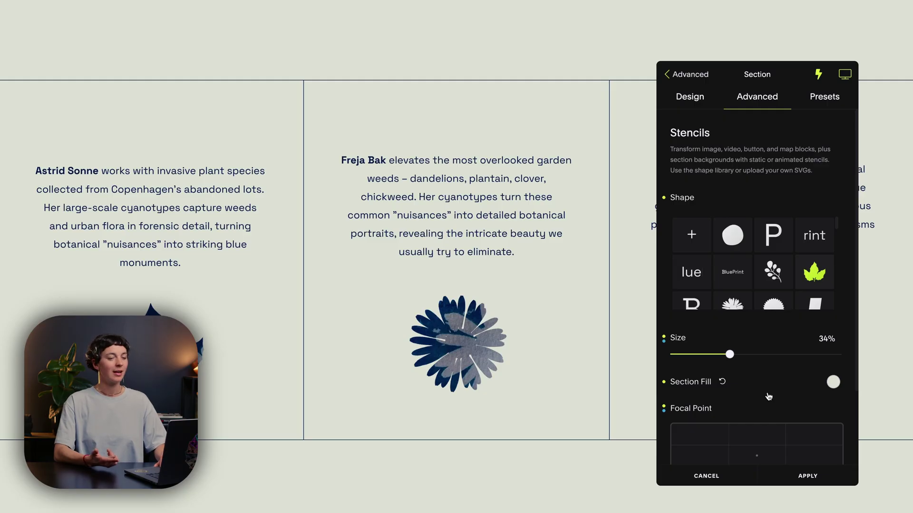
pyautogui.scroll(-2, 769, 396)
pyautogui.scroll(2, 769, 396)
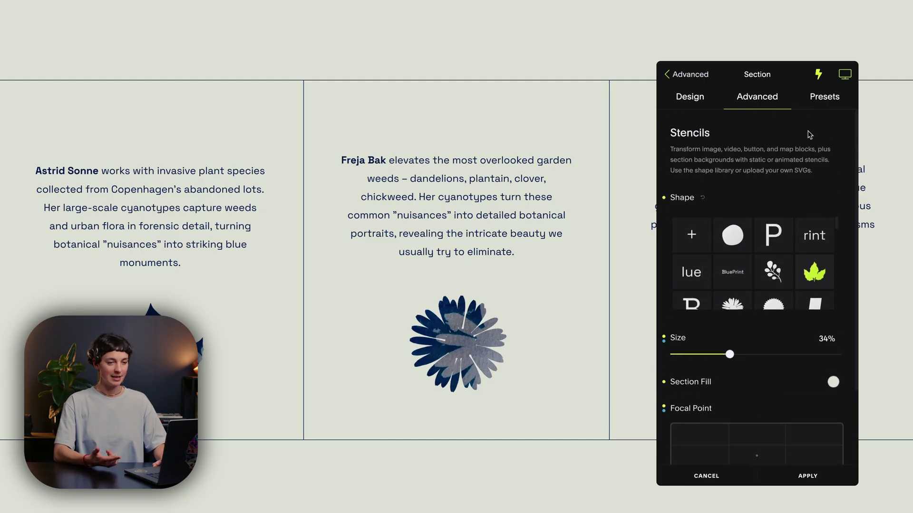
# Step: Make the column's stencil grow to 406% in Hover Mode and apply it
pyautogui.click(818, 75)
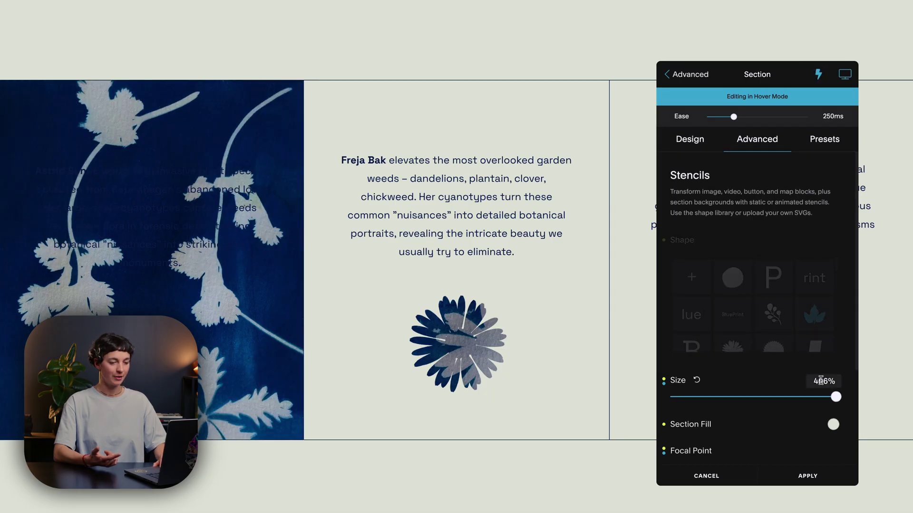
pyautogui.click(817, 76)
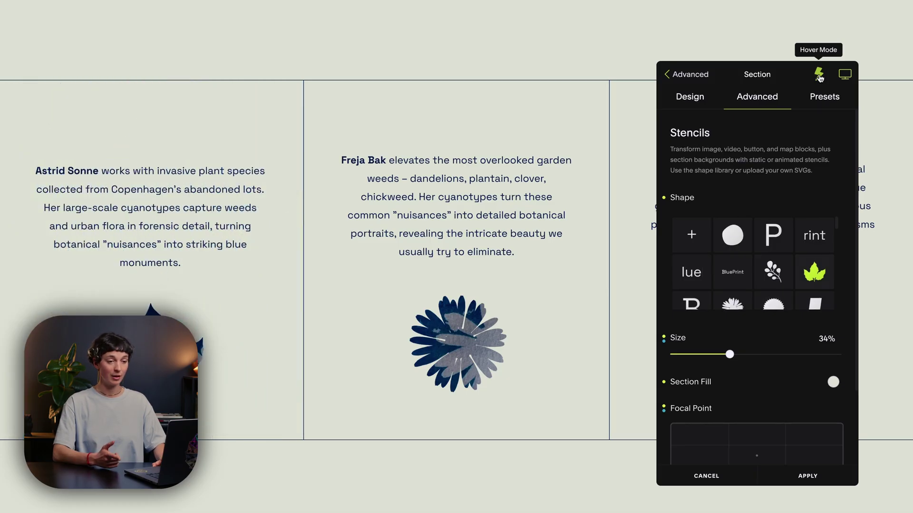
pyautogui.click(819, 75)
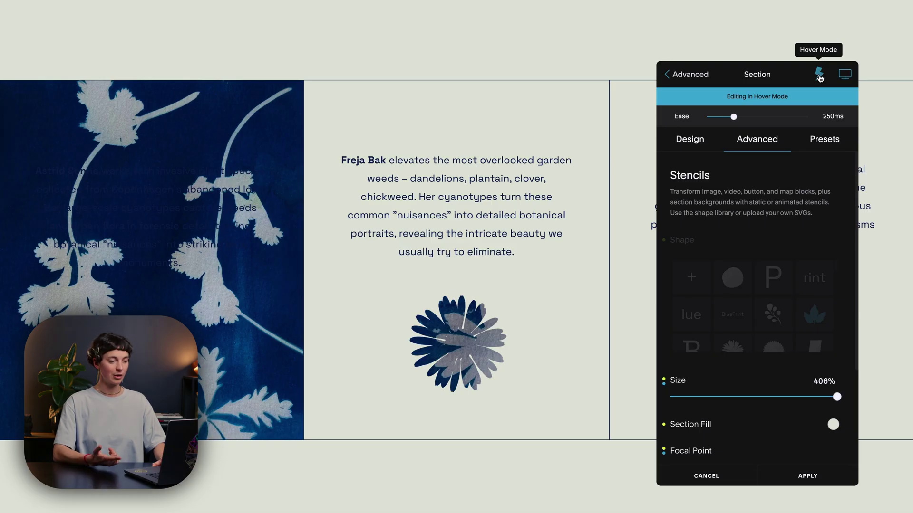
pyautogui.click(819, 76)
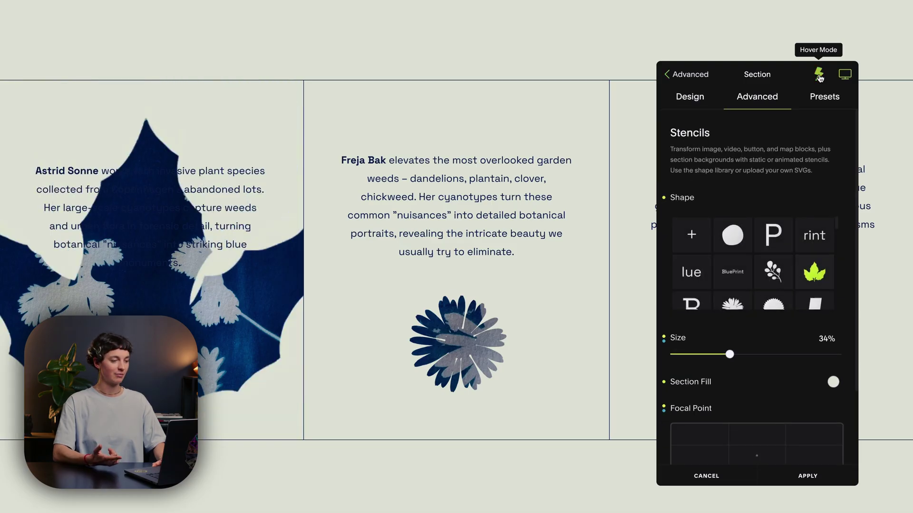
pyautogui.click(806, 477)
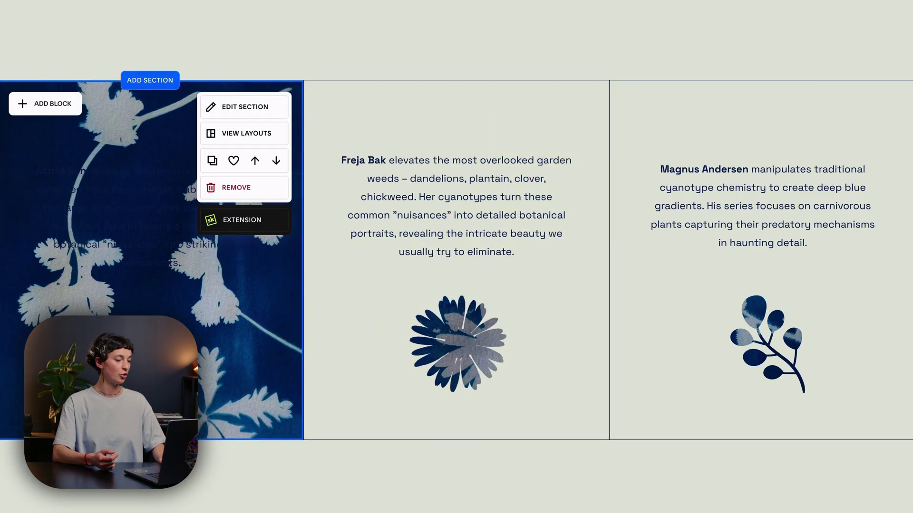